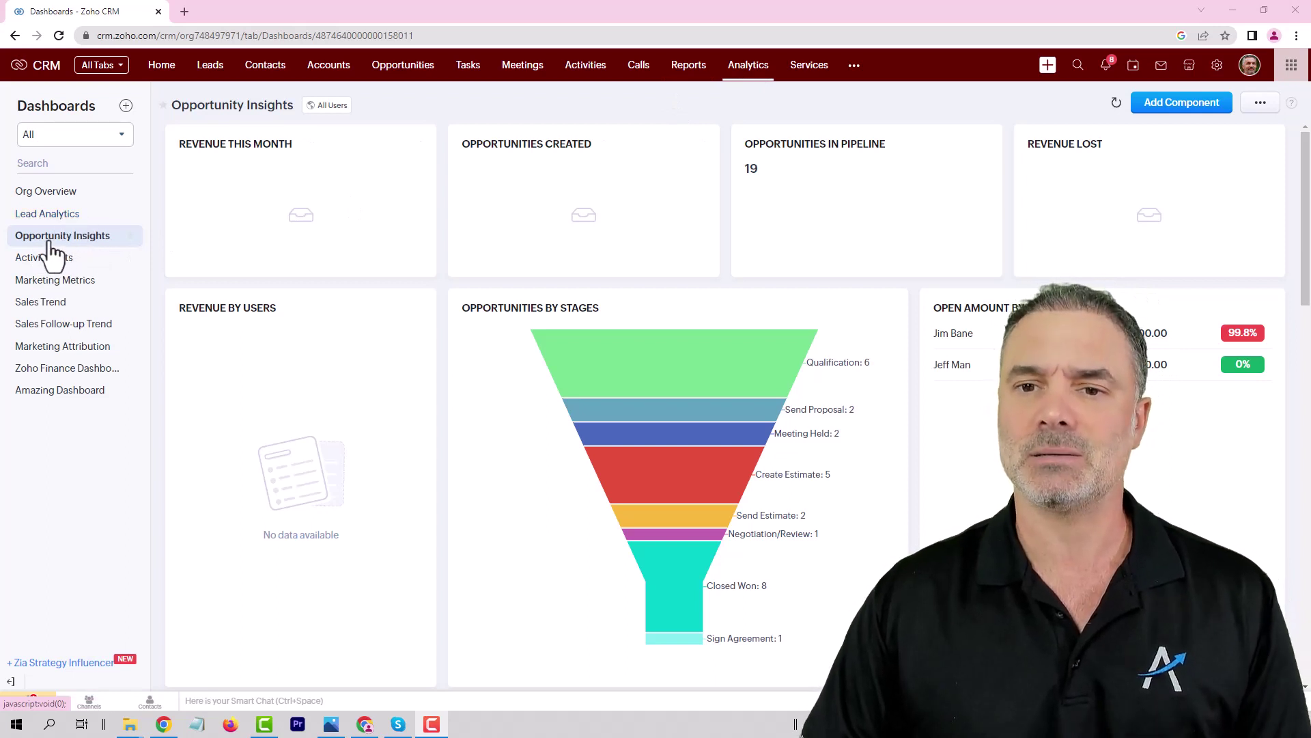
Step: Add a Target Meter component to the dashboard in the Traffic Lights style
click(1161, 104)
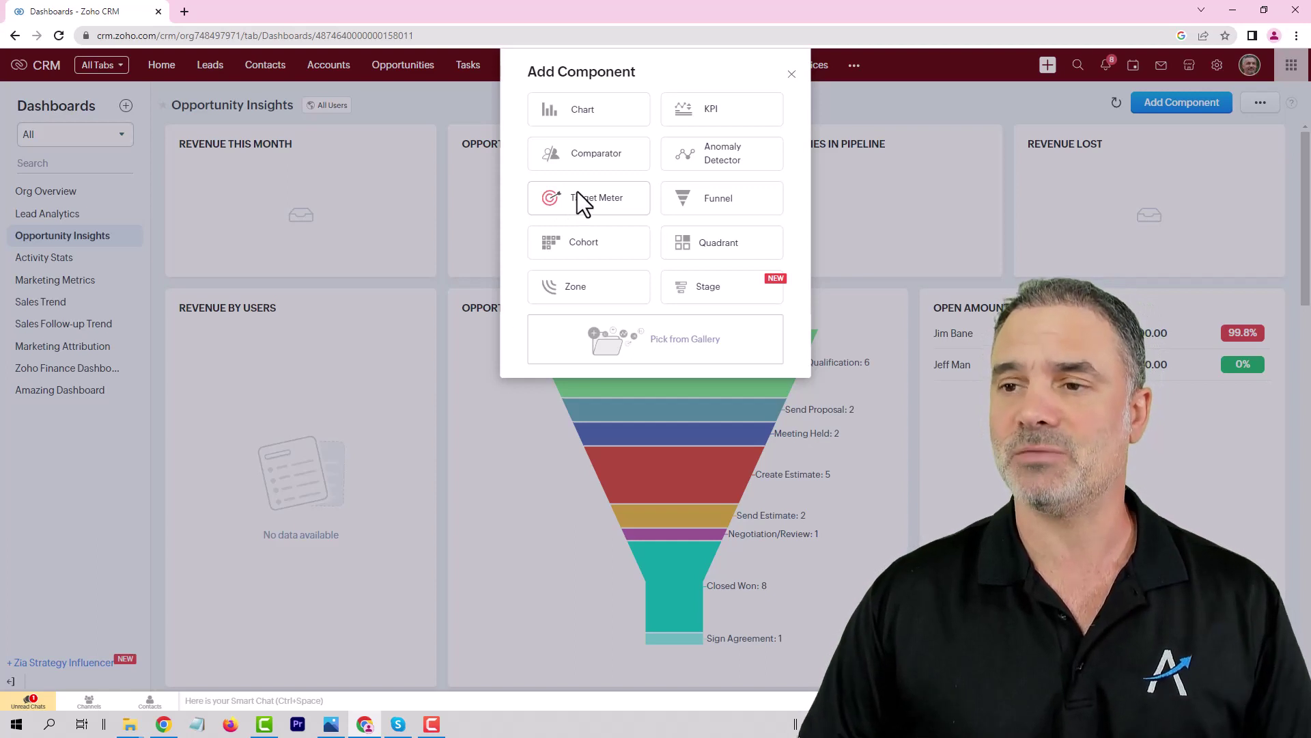
click(597, 197)
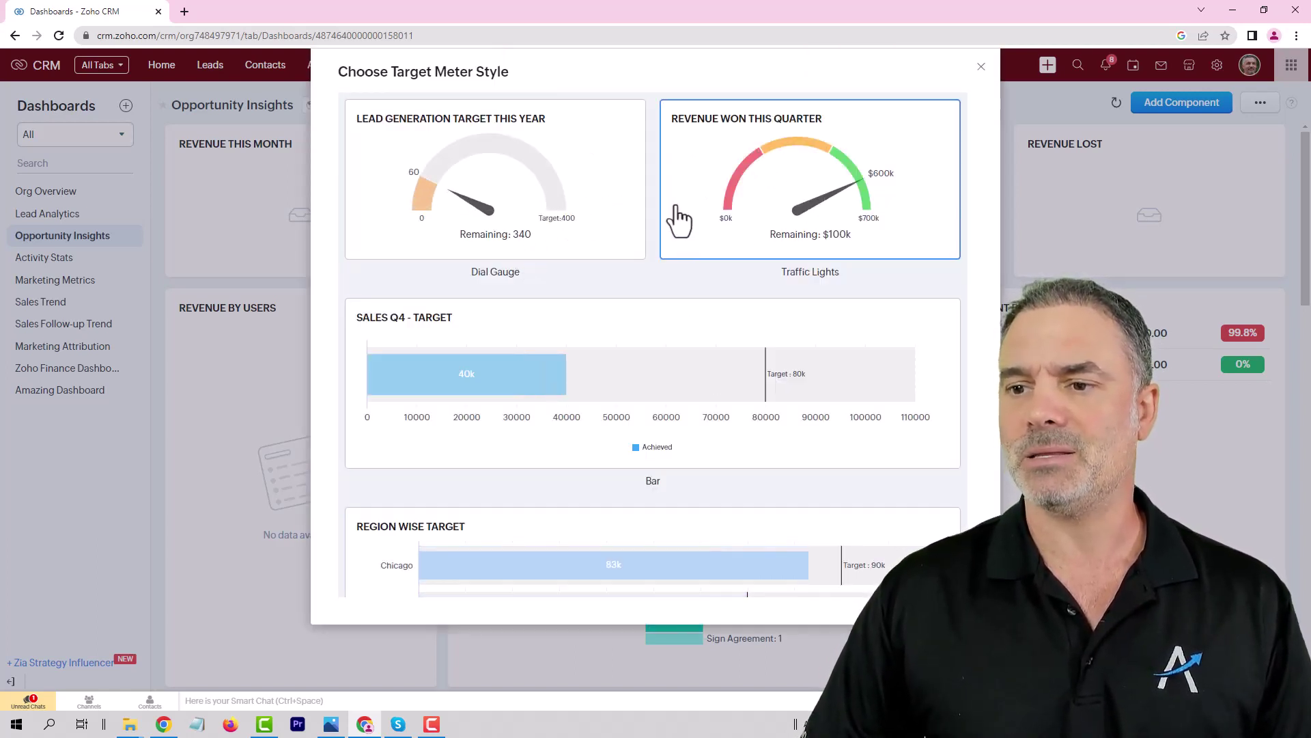
scroll(683, 274, down, 3)
scroll(710, 317, up, 1)
scroll(701, 321, up, 2)
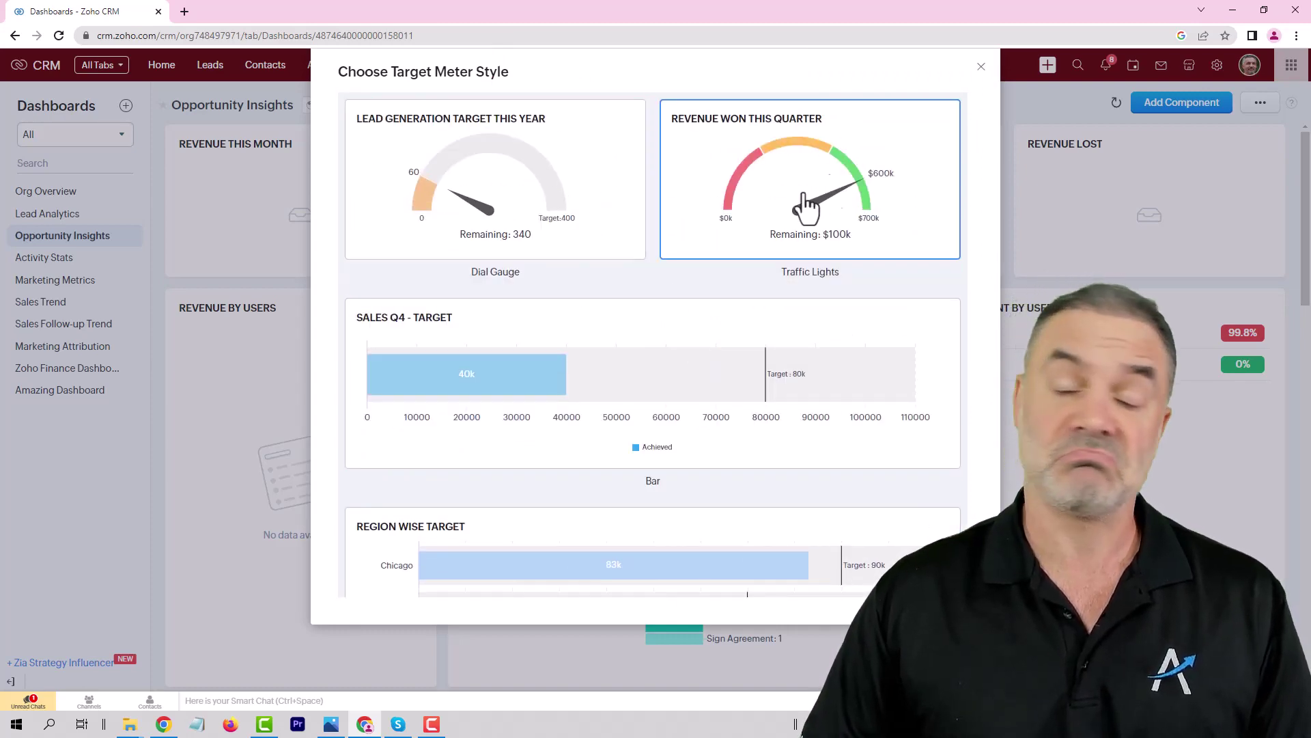
click(784, 182)
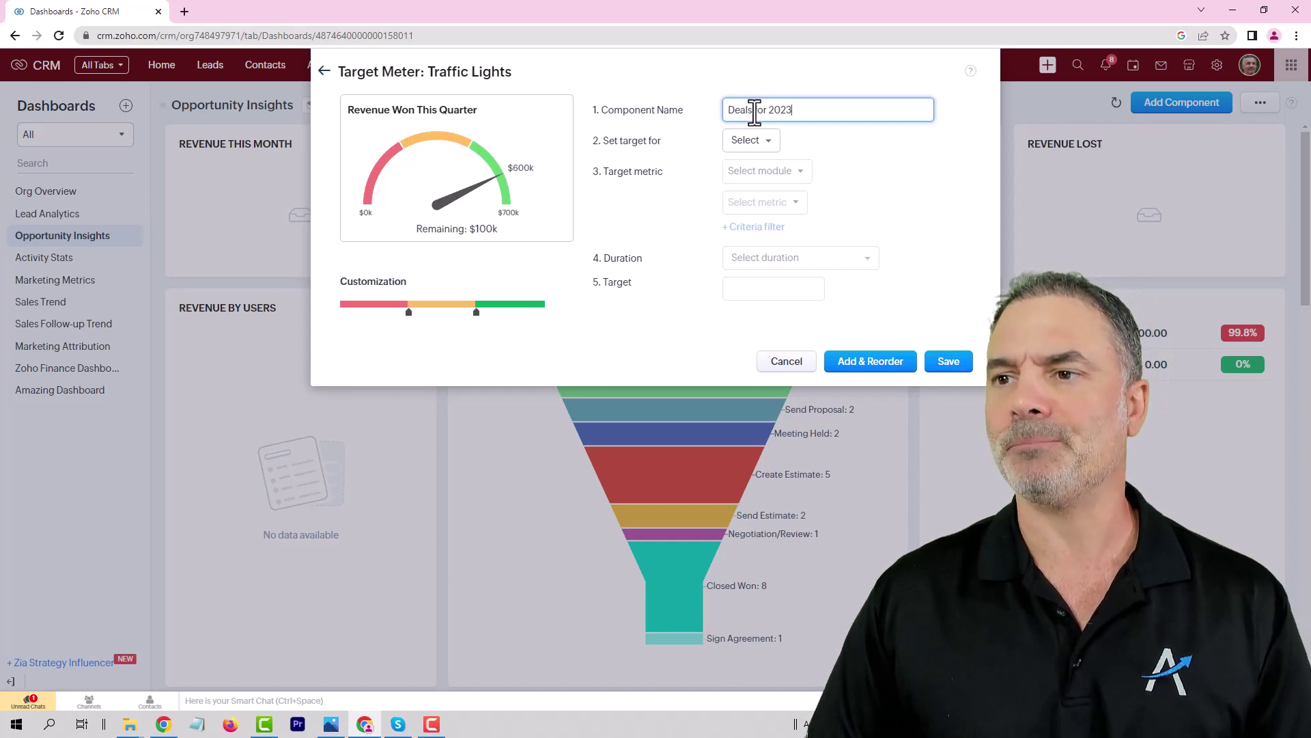
Step: Name the meter 'Deals for 2023' and set its target for the Entire Org
drag(850, 115, 588, 122)
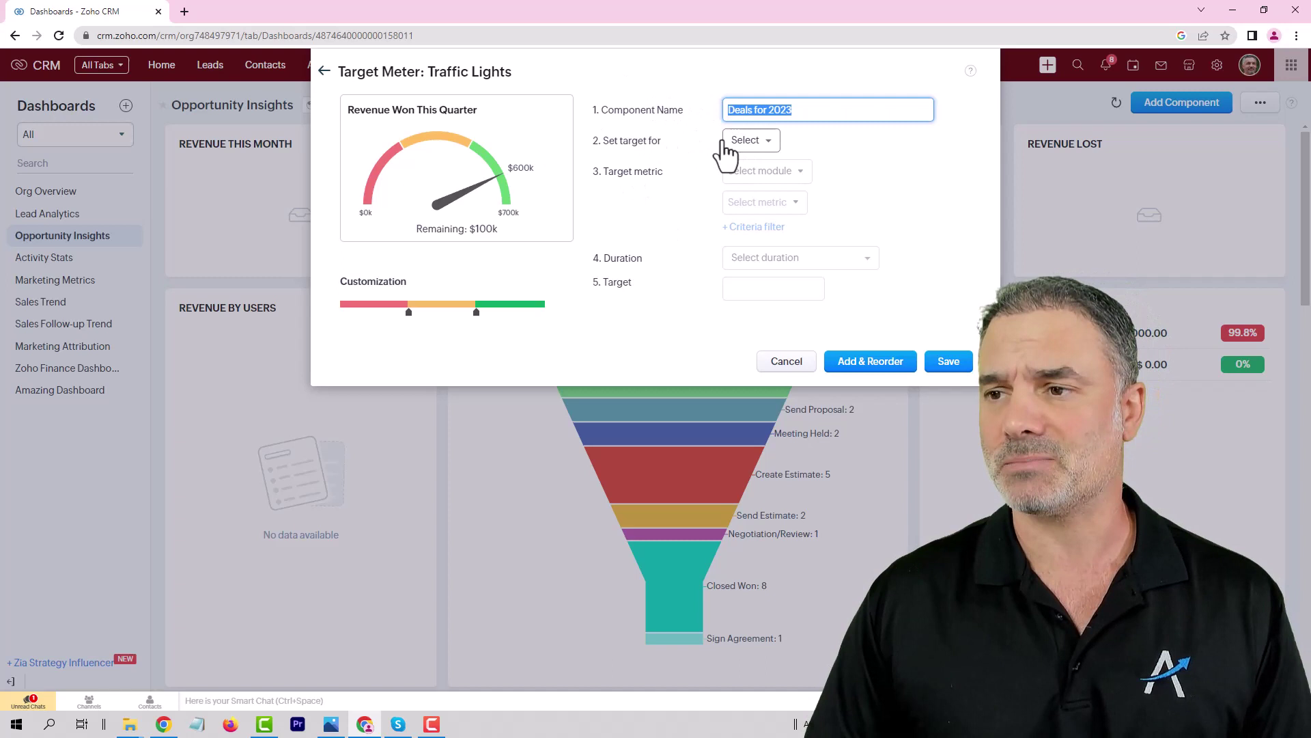
click(770, 155)
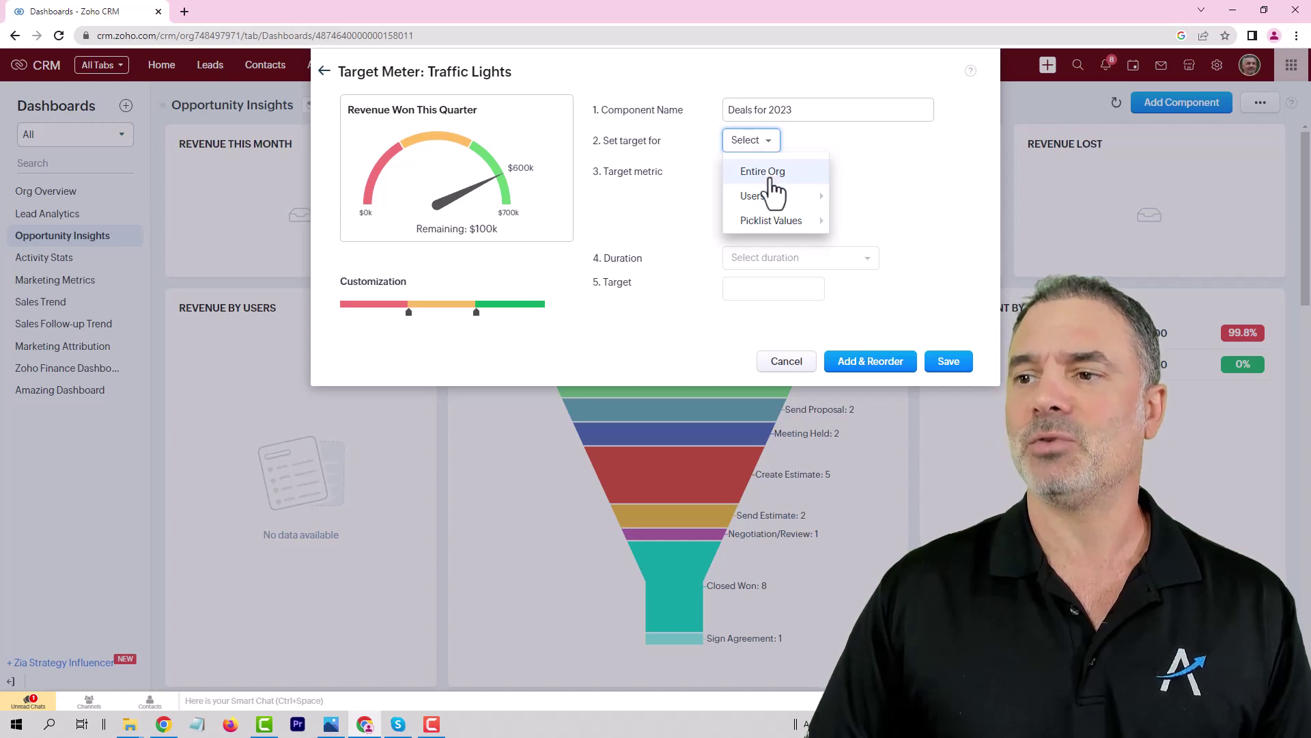
mouse_move(764, 197)
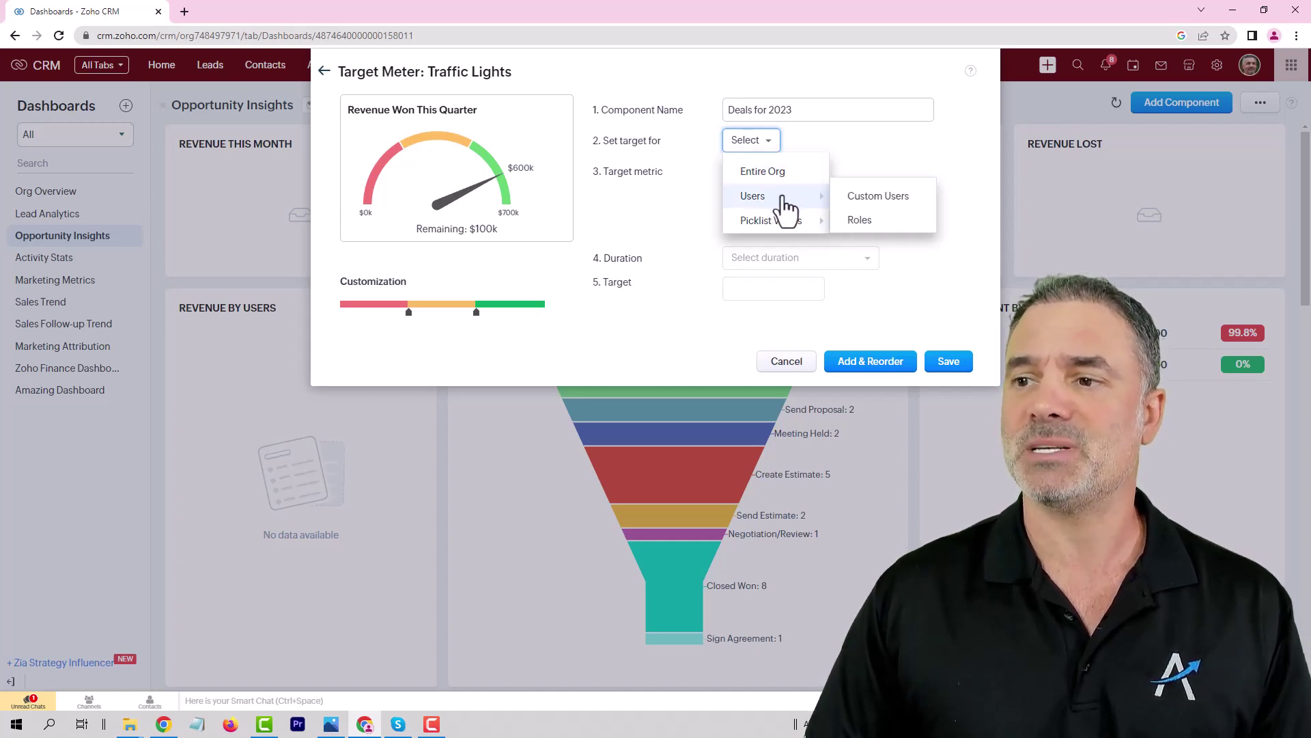
mouse_move(792, 220)
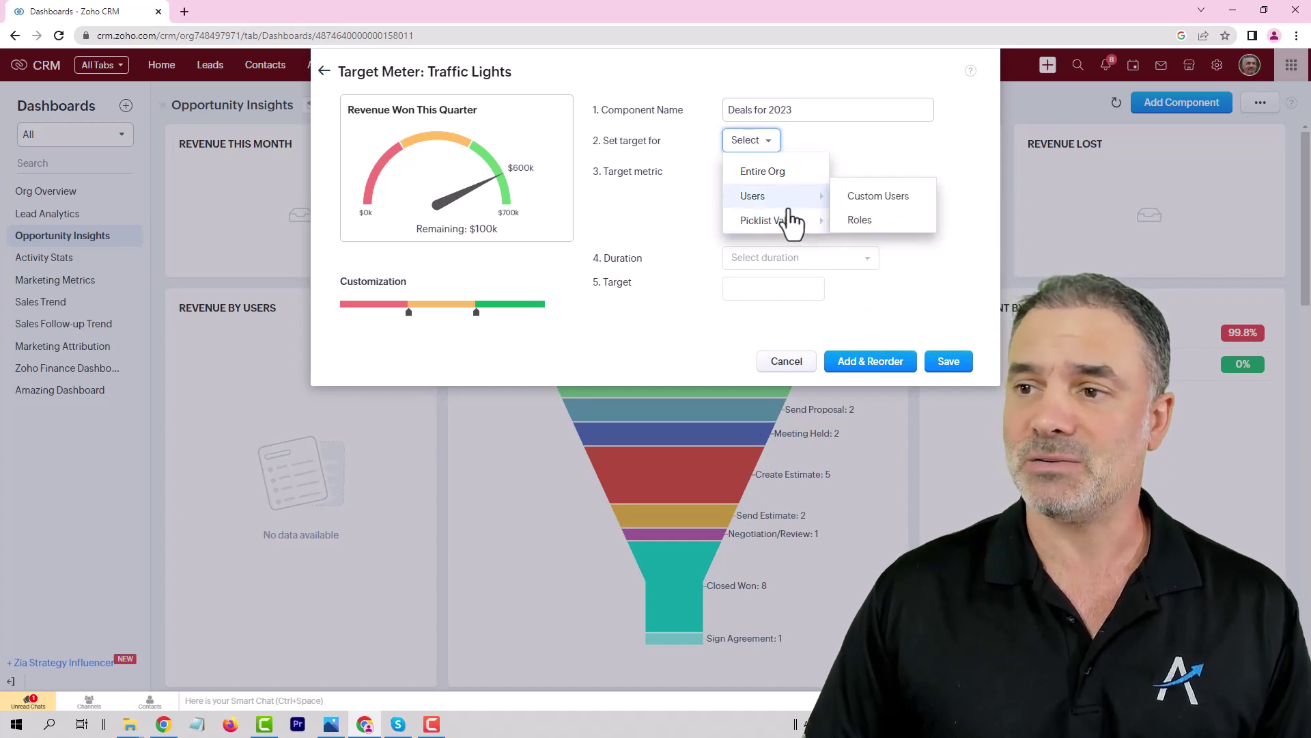
click(765, 176)
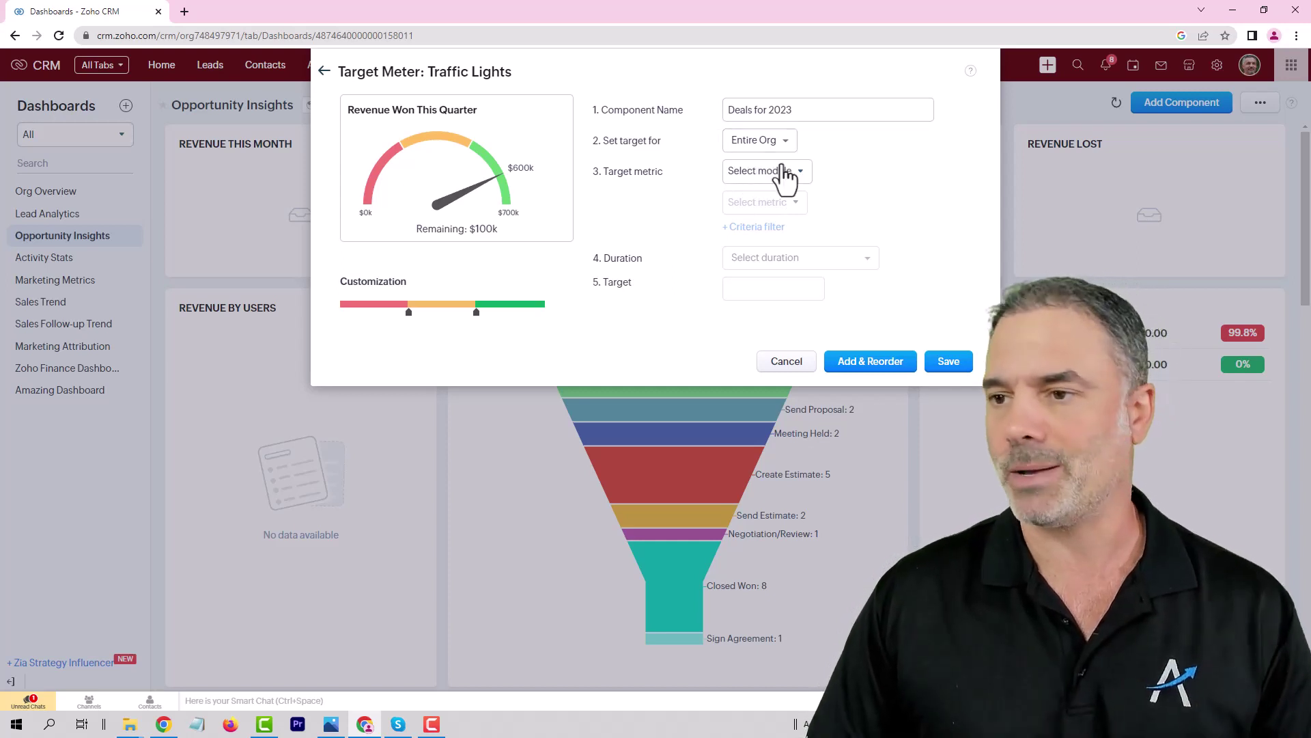
Step: Measure Sum of Amount of Opportunities and add an empty criteria filter row
click(751, 174)
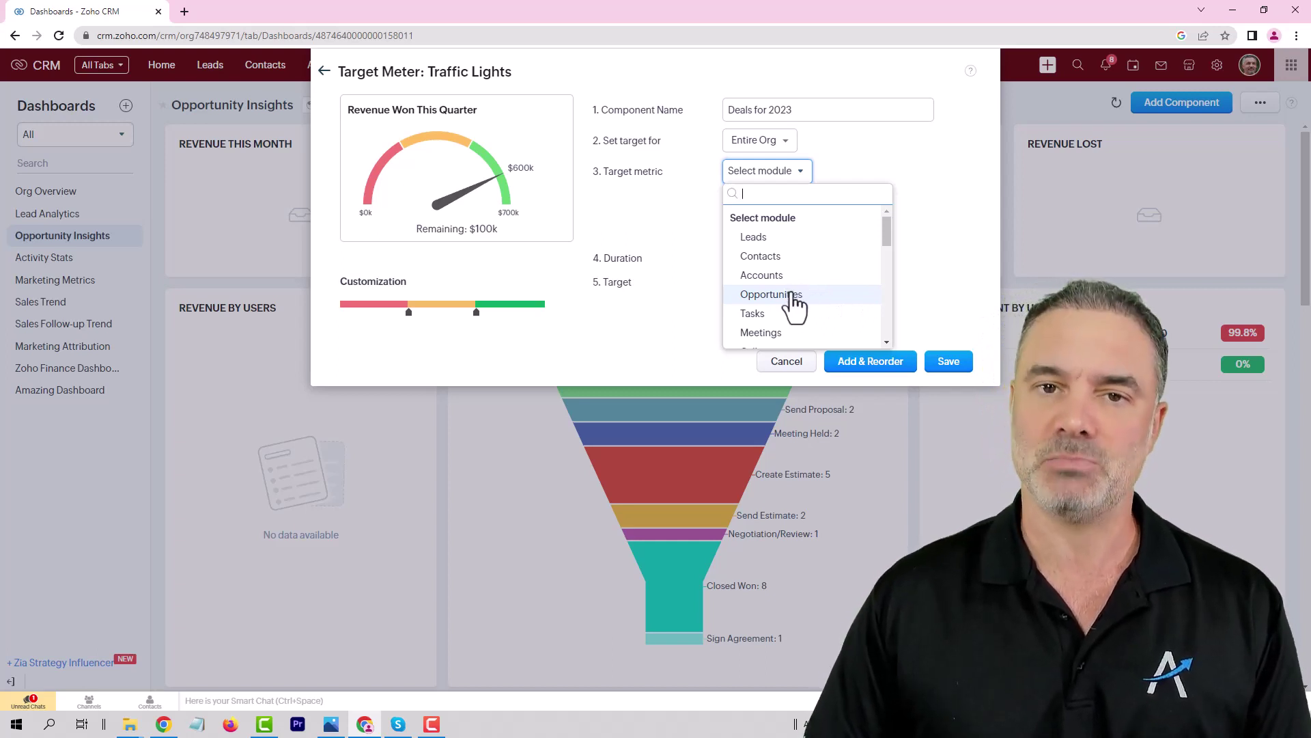
click(768, 295)
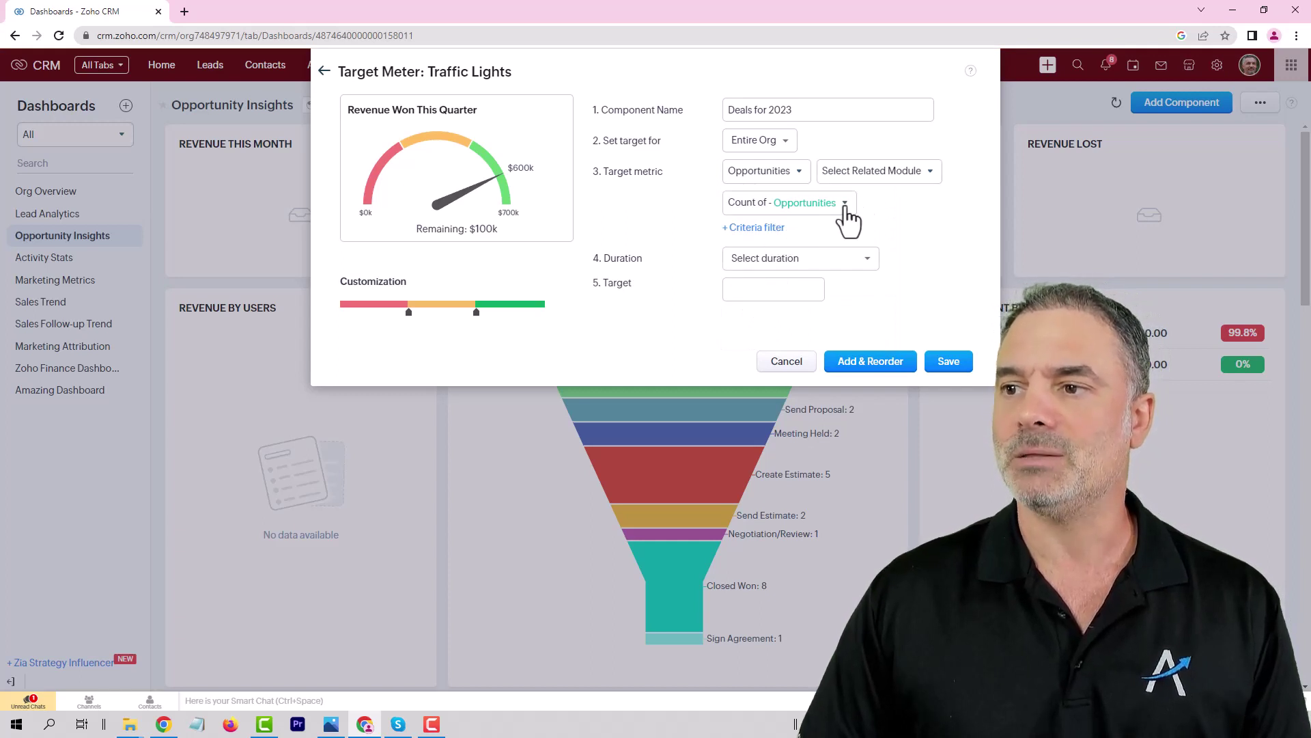
click(813, 204)
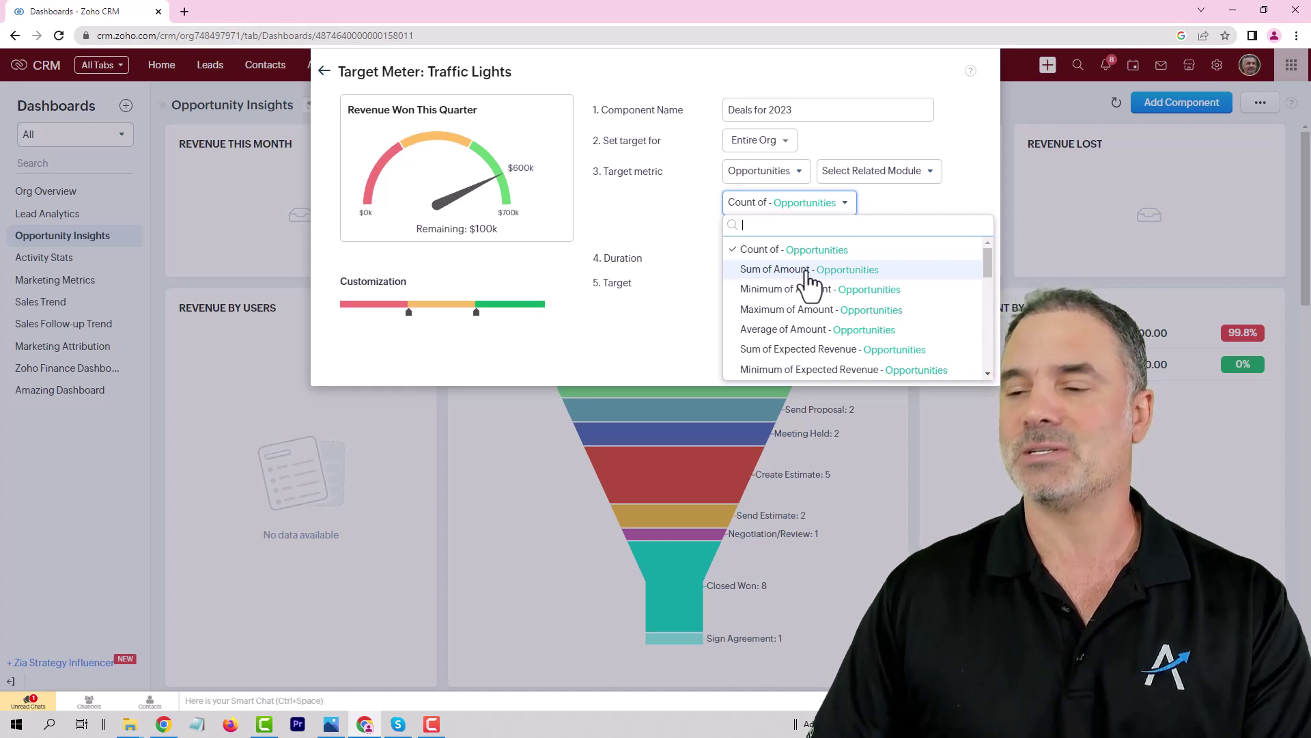
click(774, 271)
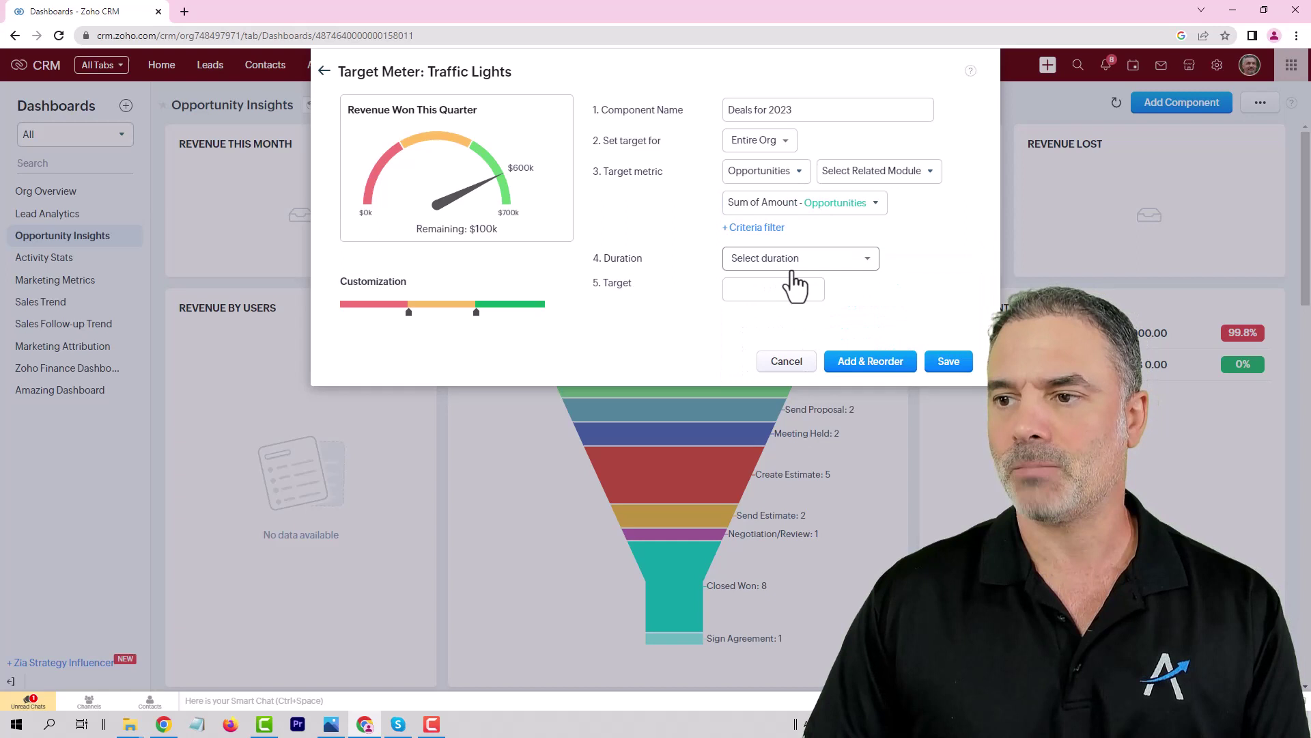
click(757, 228)
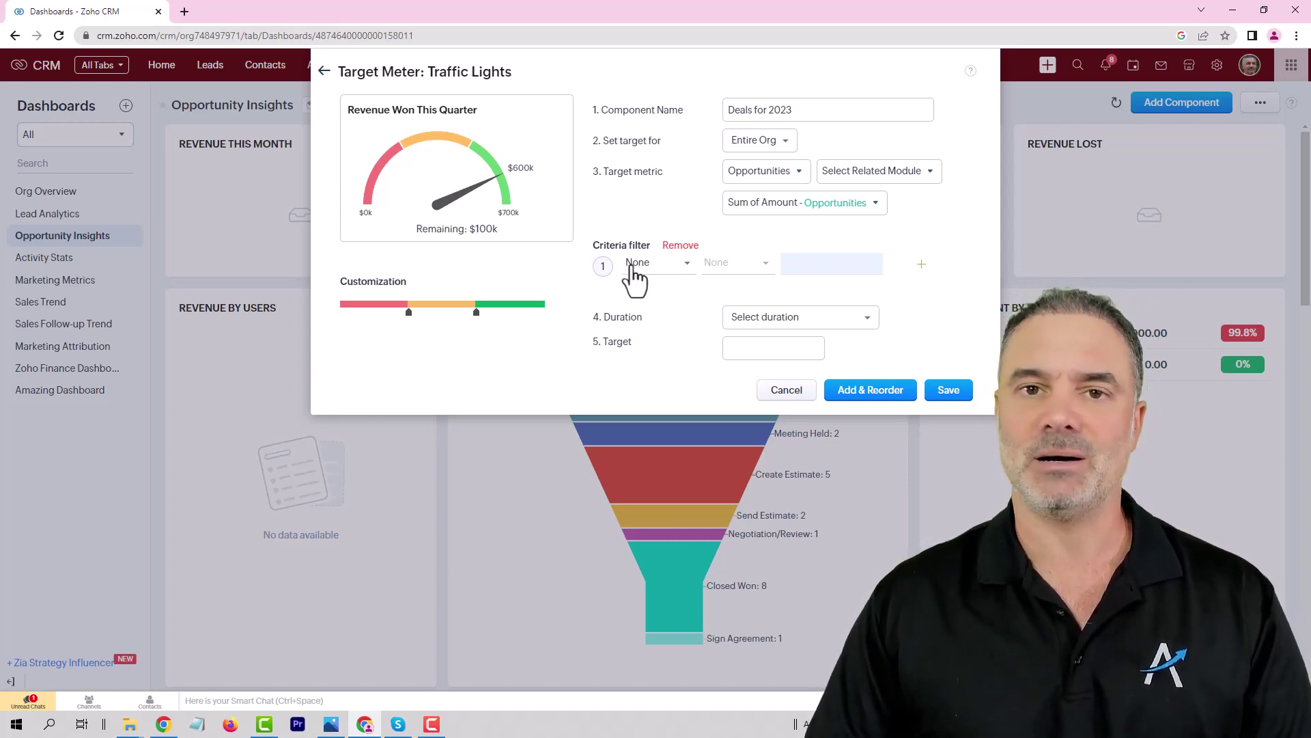
Step: Remove the empty criteria row and set the duration to Closing Date, This Year
click(666, 270)
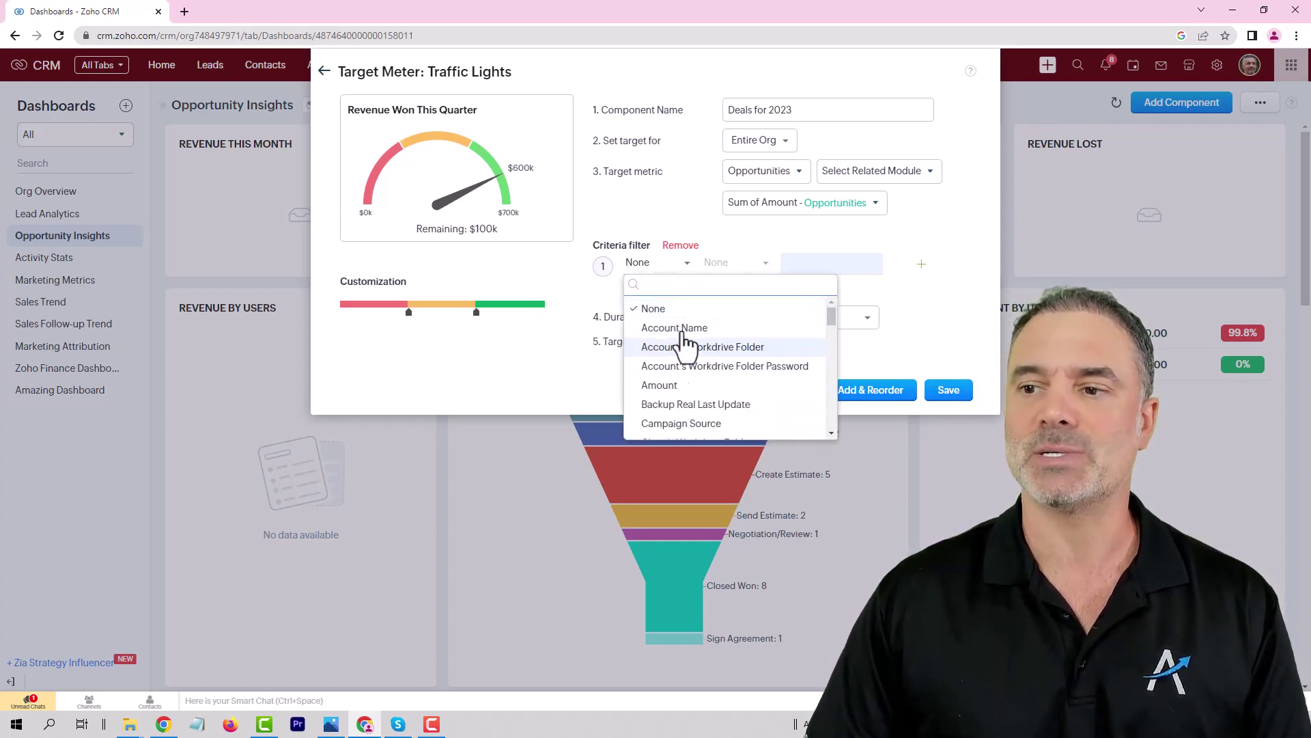
click(693, 245)
click(796, 258)
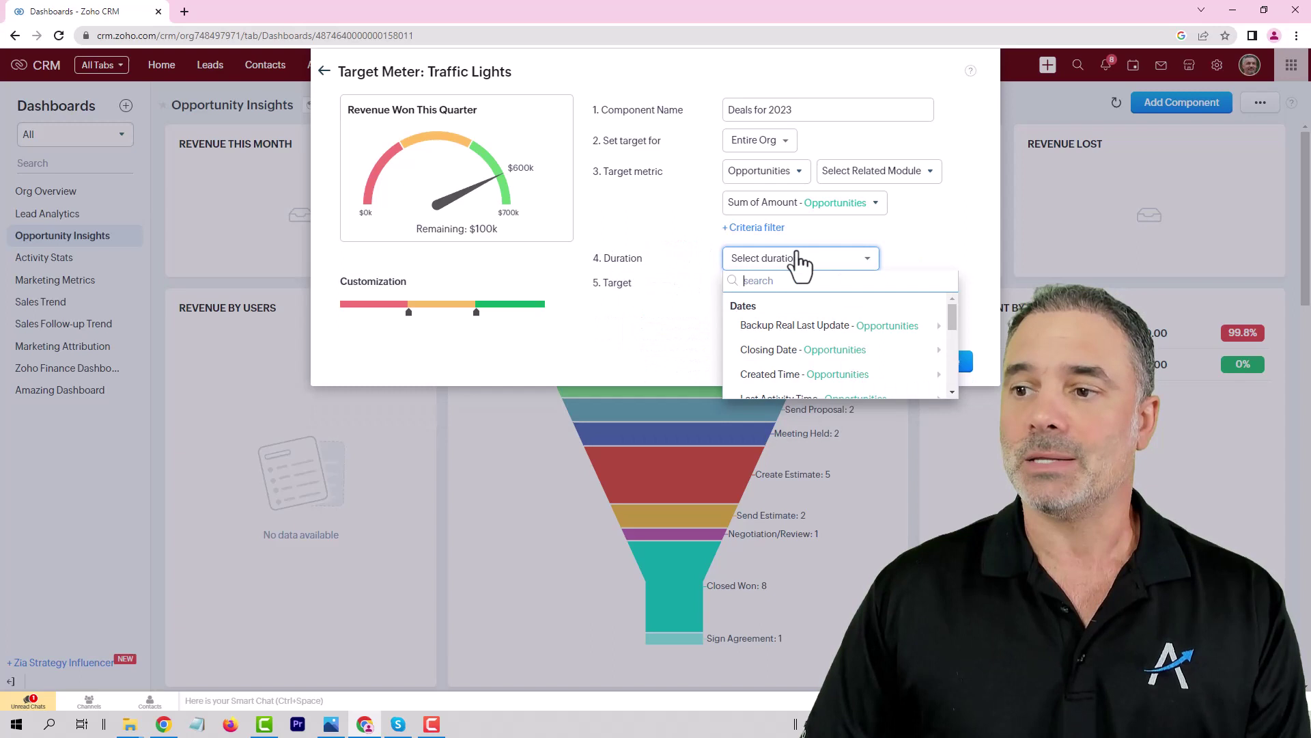
mouse_move(785, 316)
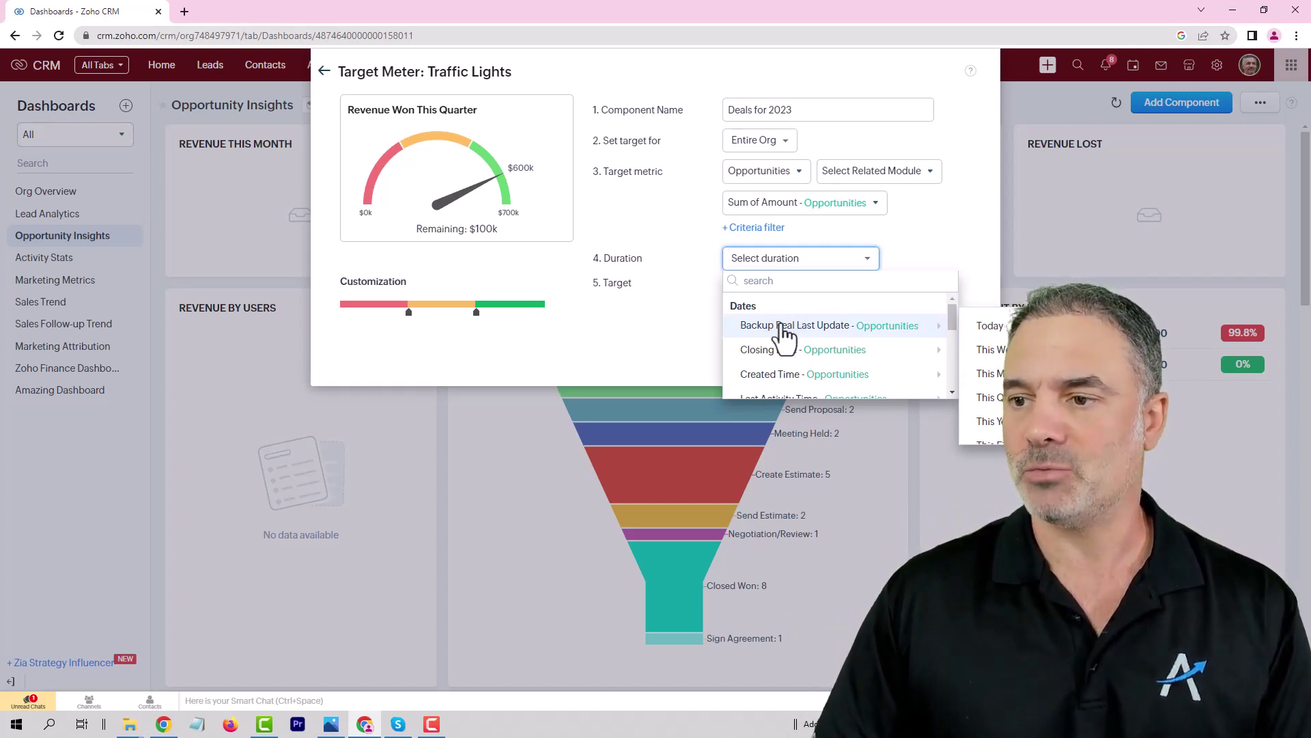
mouse_move(806, 355)
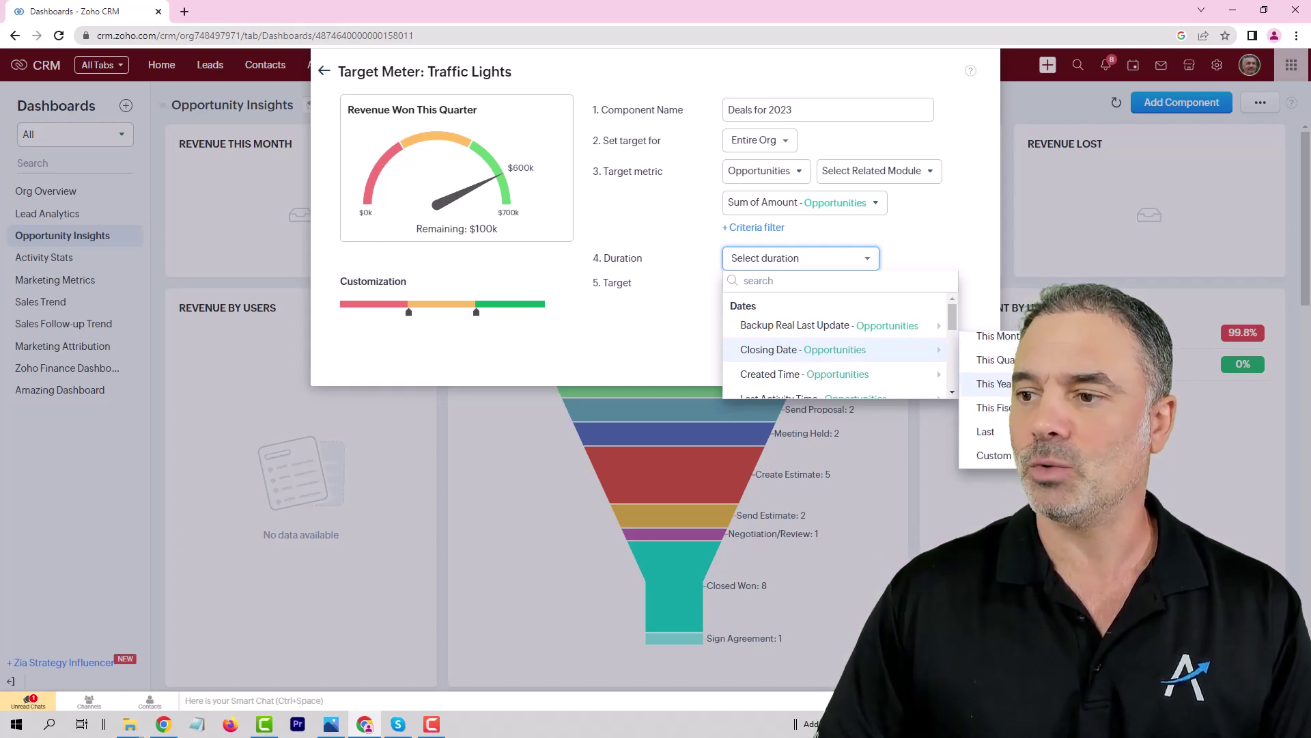
click(989, 372)
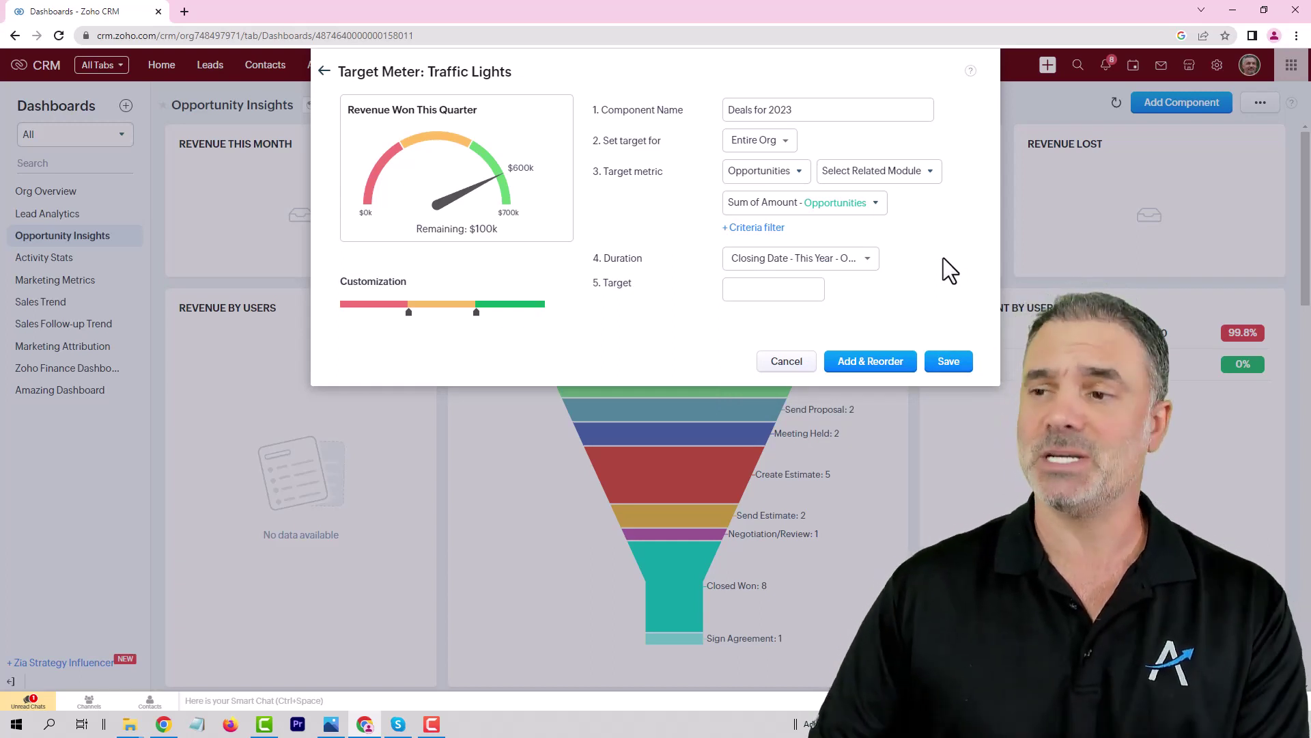
Step: Enter a target of 500000 and save the Deals for 2023 meter
click(791, 291)
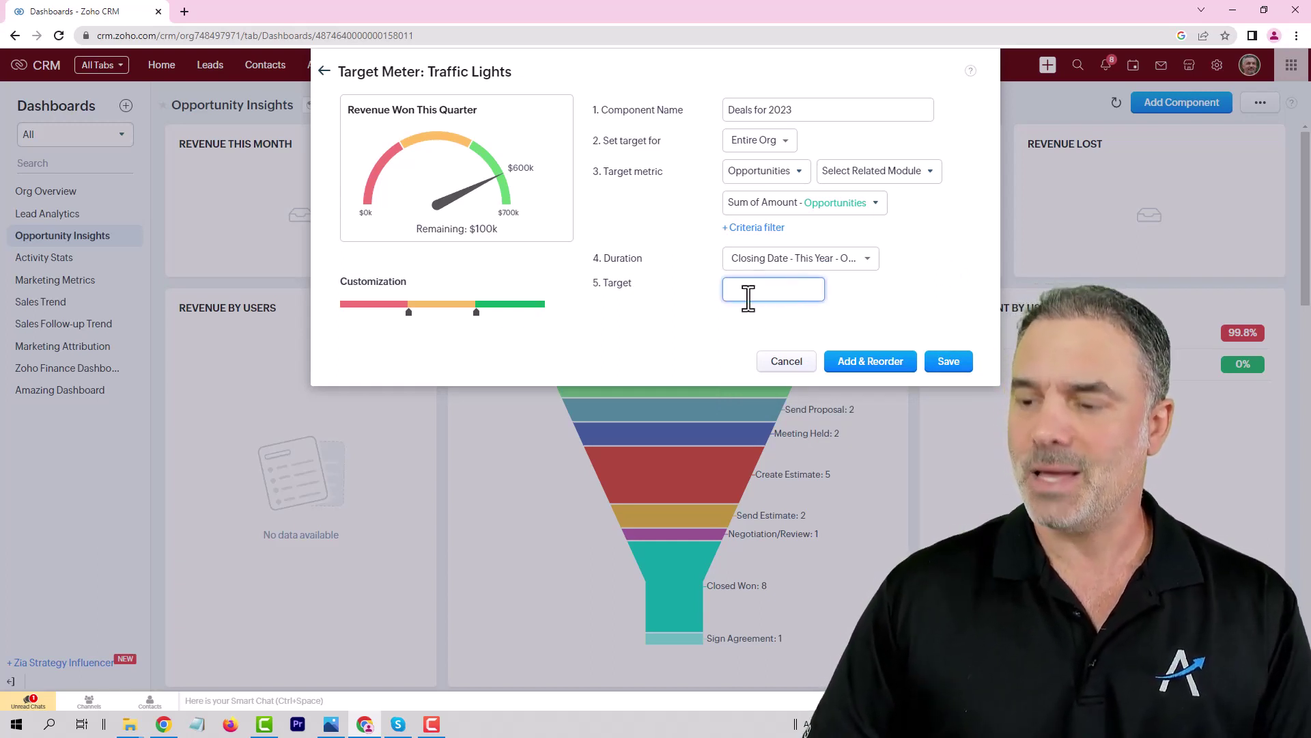
text(500000)
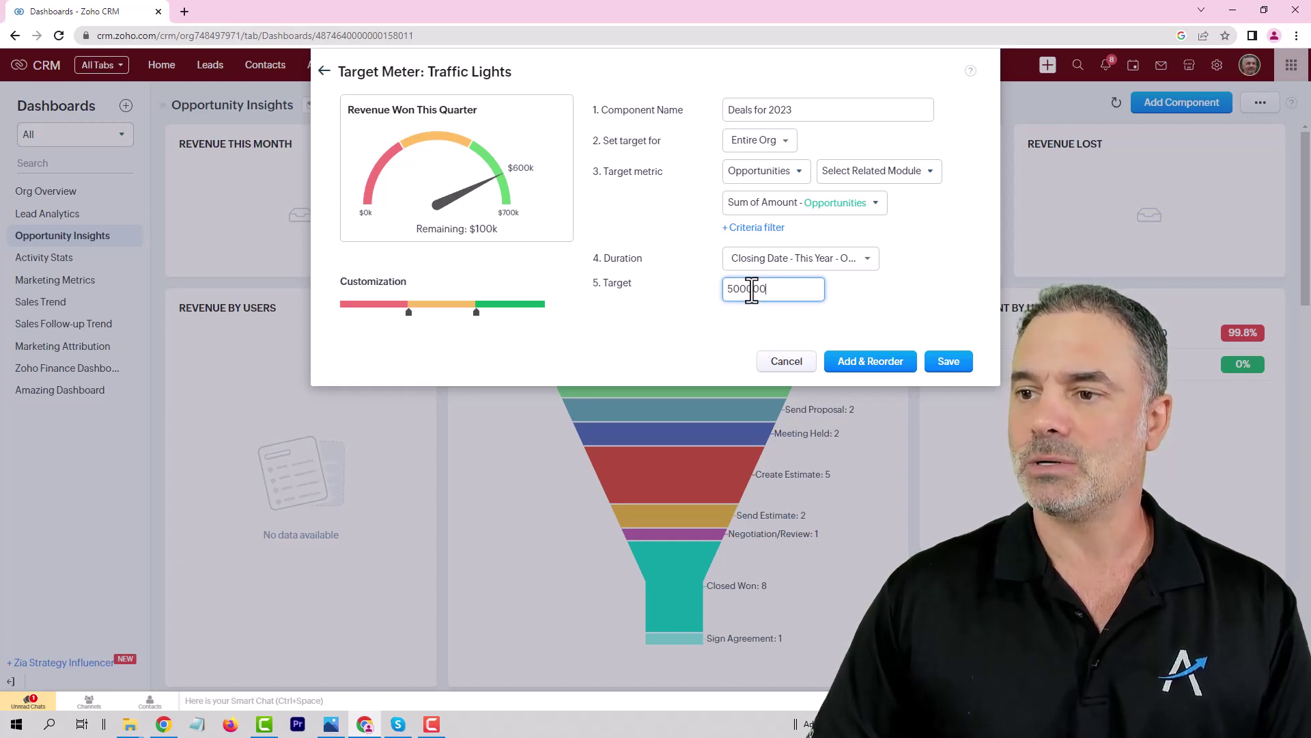
drag(748, 290, 837, 289)
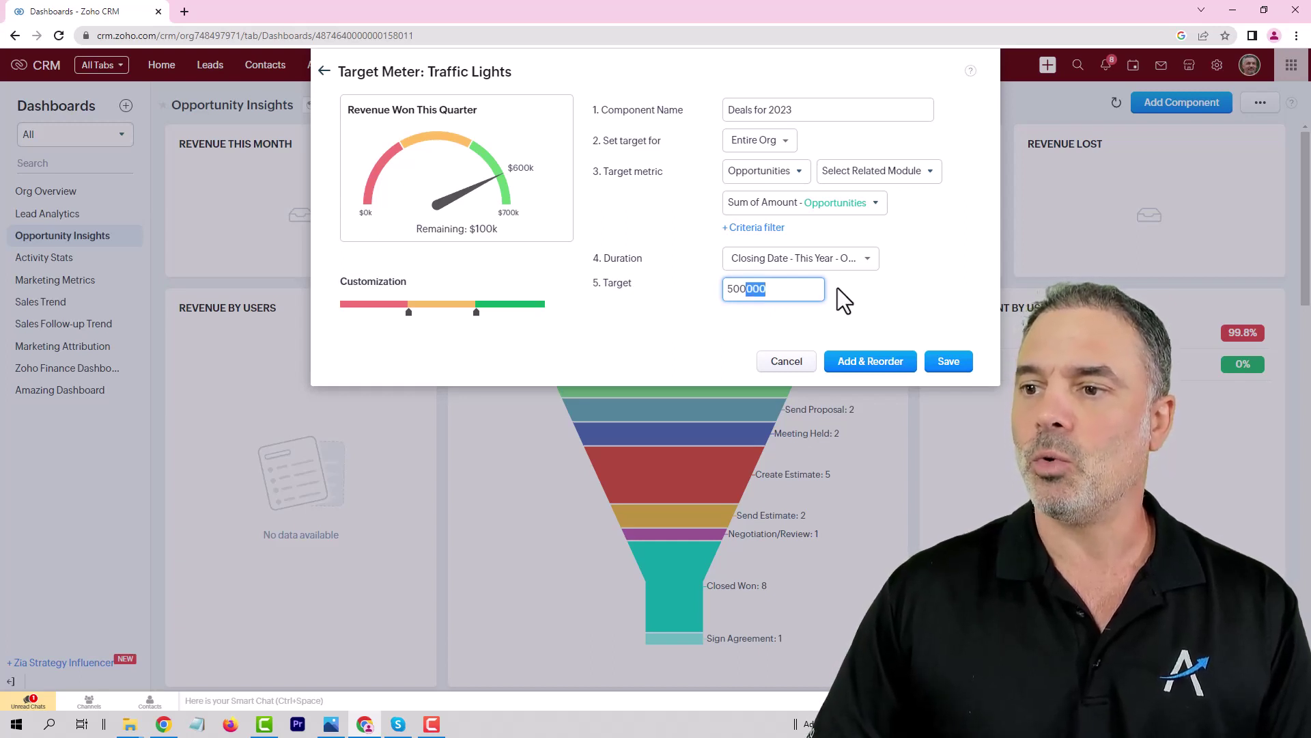
click(887, 304)
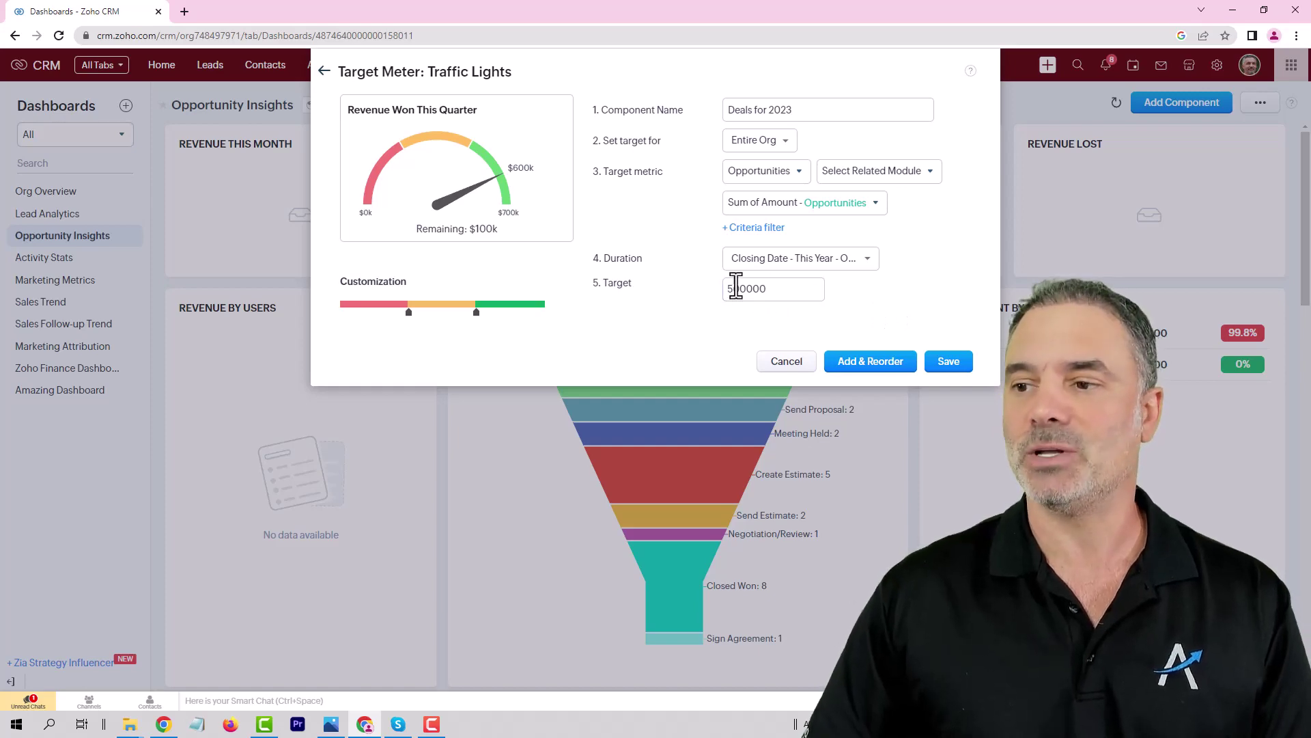
click(949, 362)
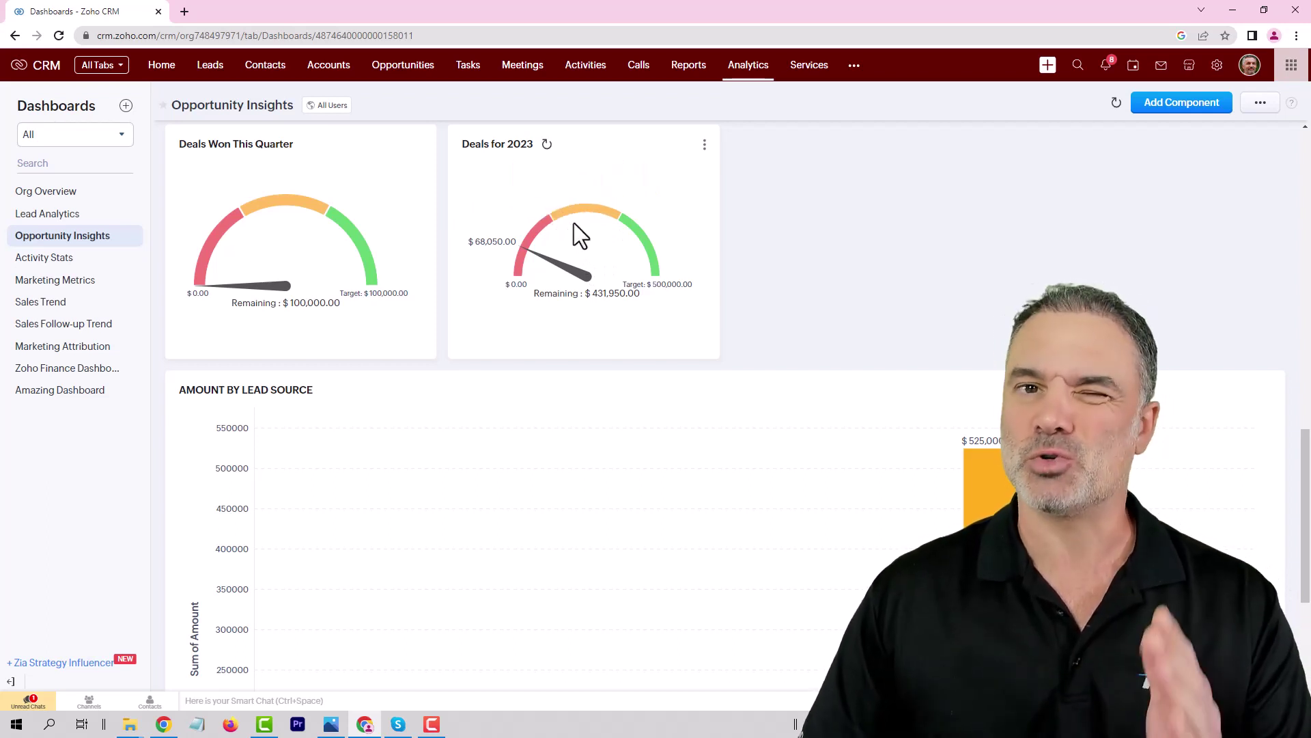
Step: Edit the Deals for 2023 meter and add a criteria filter on the Stage field
click(705, 145)
click(646, 191)
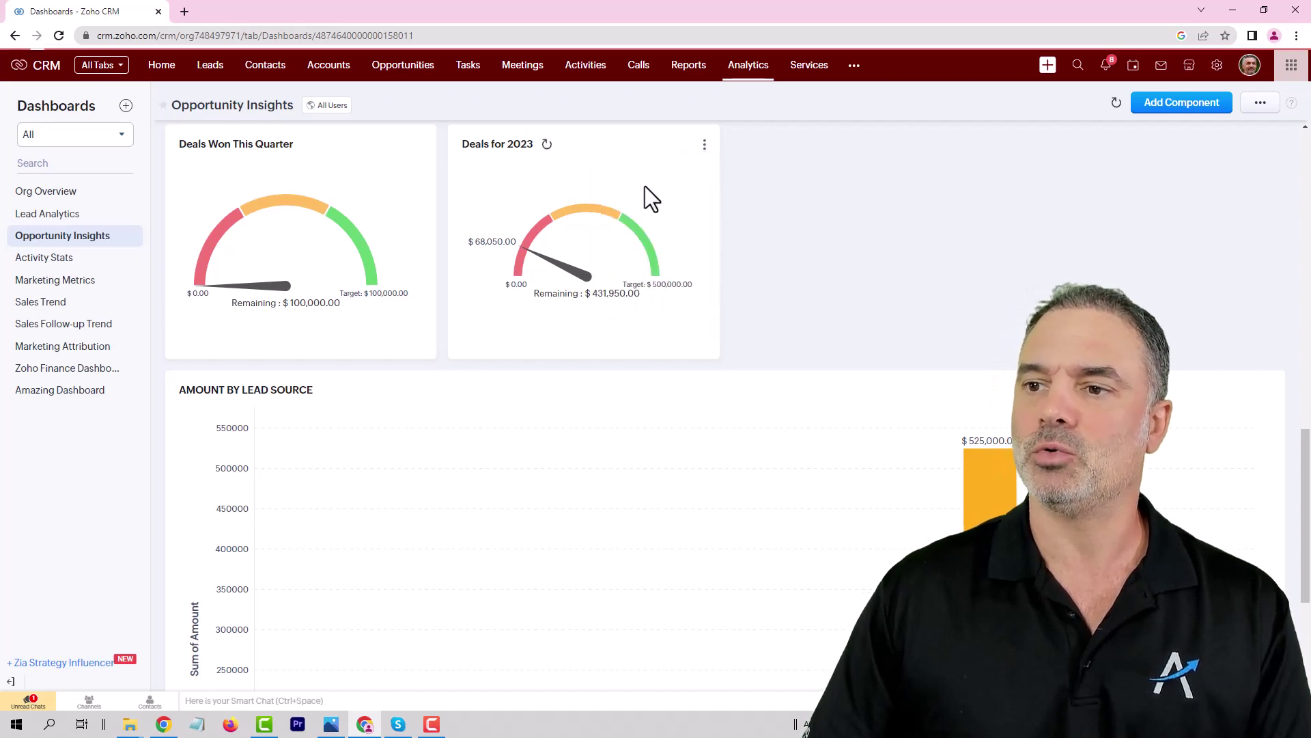
click(752, 233)
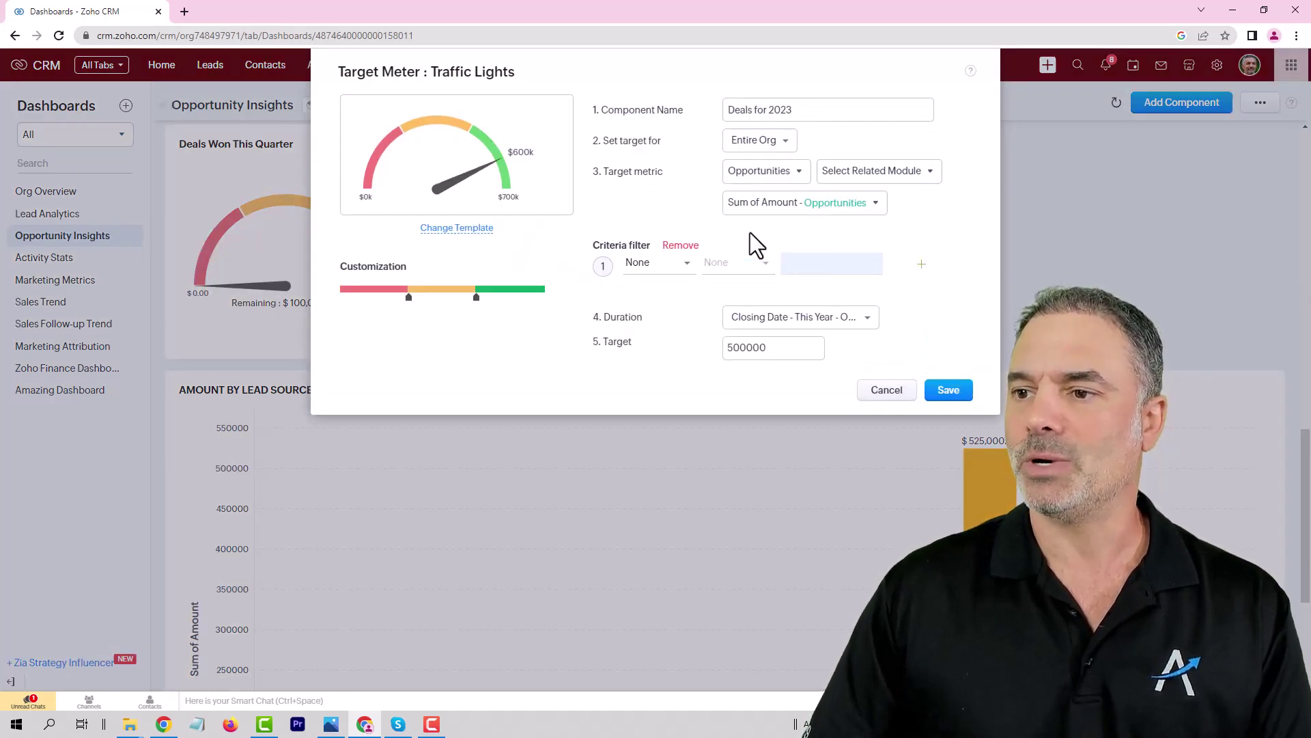
click(641, 266)
key(BackSpace)
text(sta)
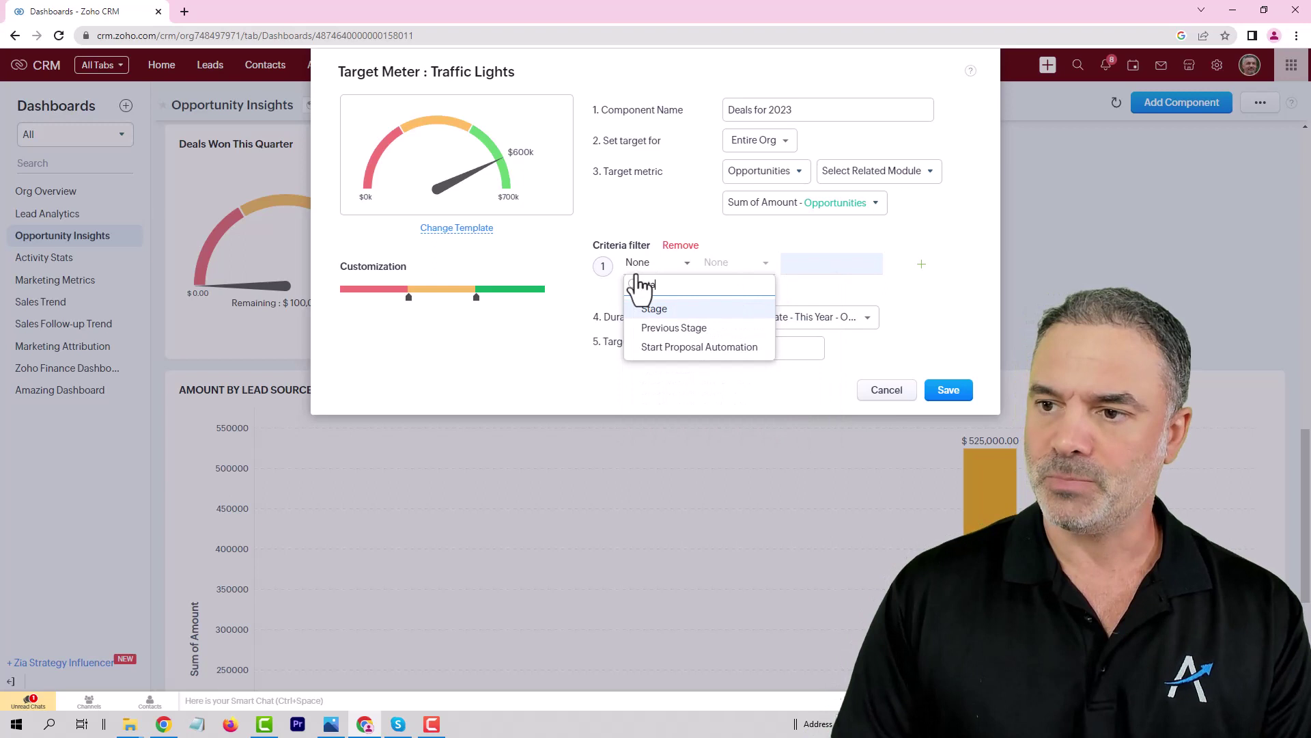
click(655, 305)
Step: Complete the filter as Stage is Closed Won and save the meter
click(730, 265)
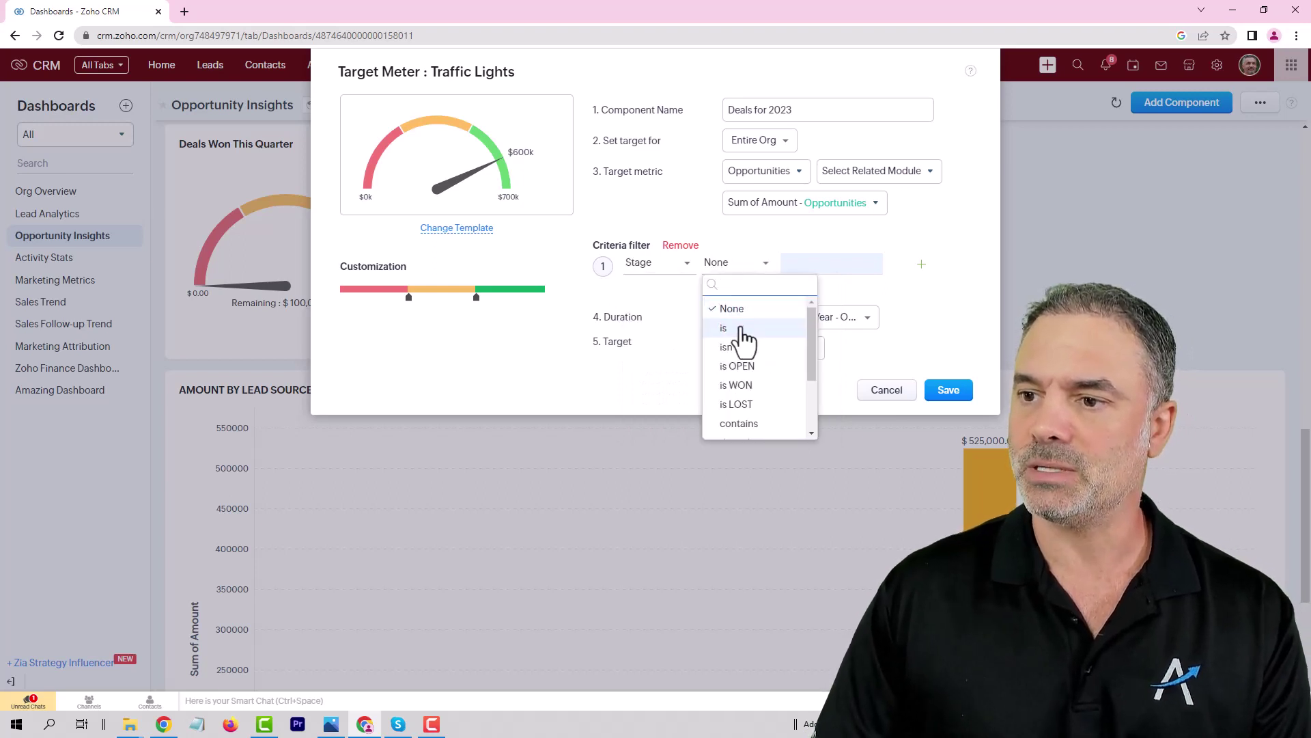
click(737, 330)
click(822, 268)
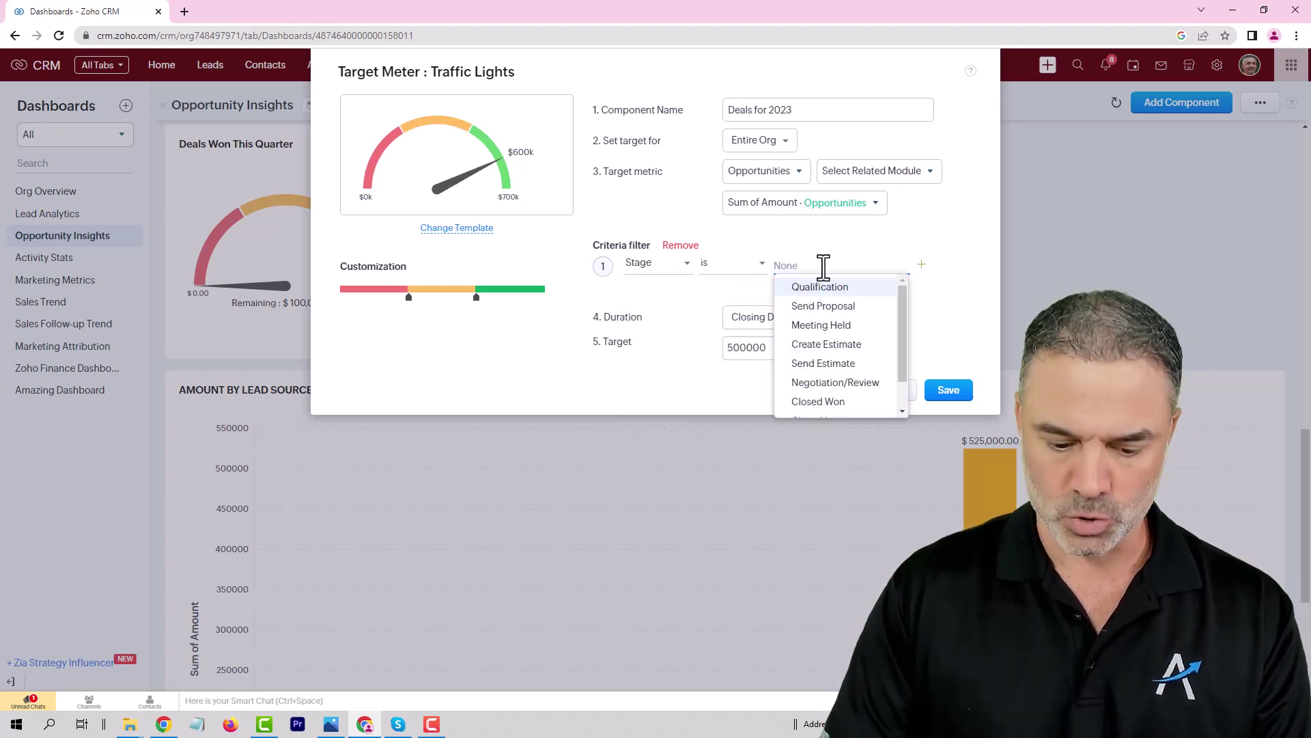
text(wo)
click(819, 306)
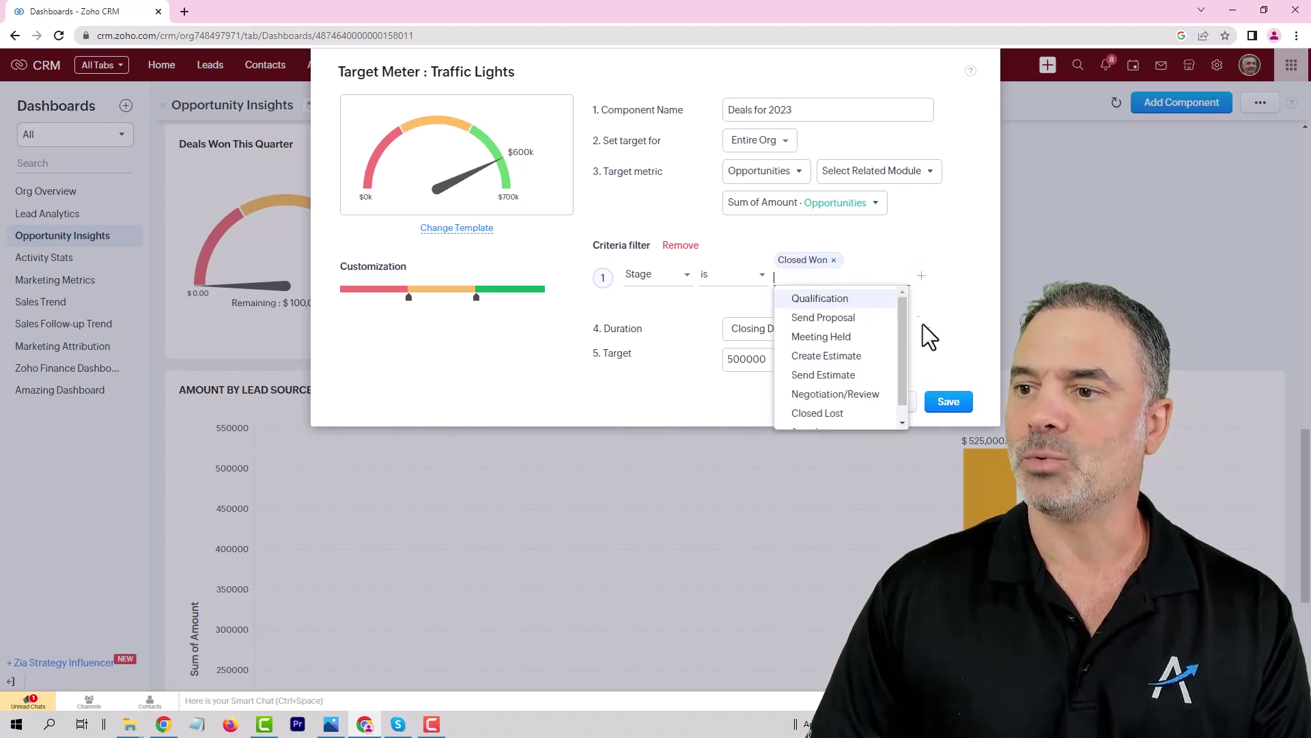
click(946, 347)
click(949, 403)
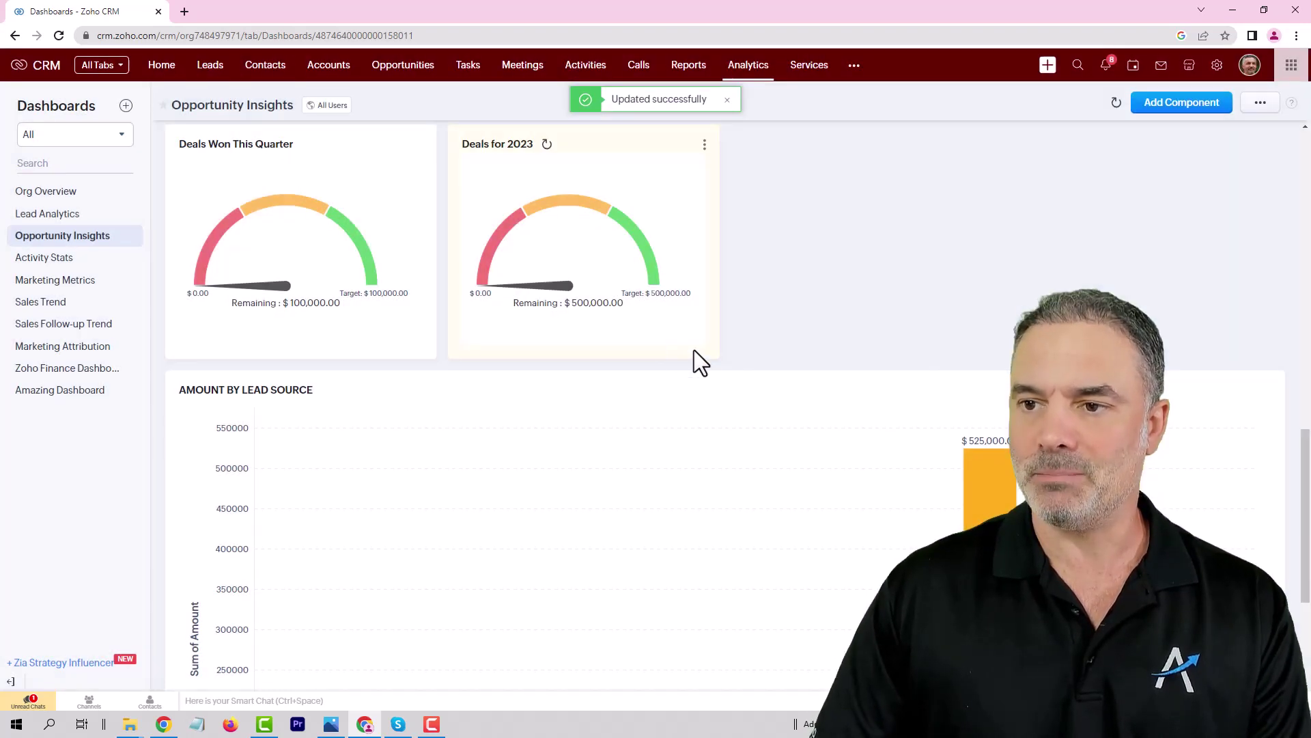
mouse_move(512, 251)
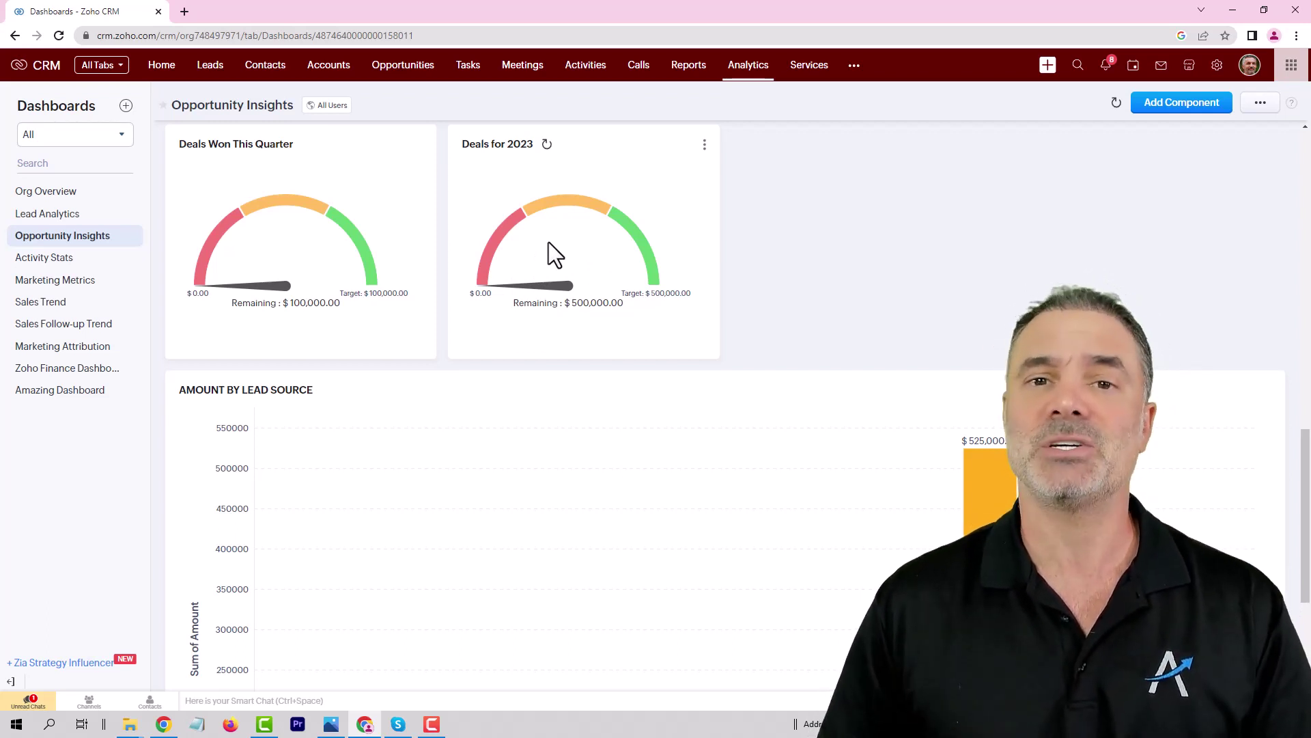
Step: Review the filtered Deals for 2023 gauge's options, then return to the Home page
click(705, 145)
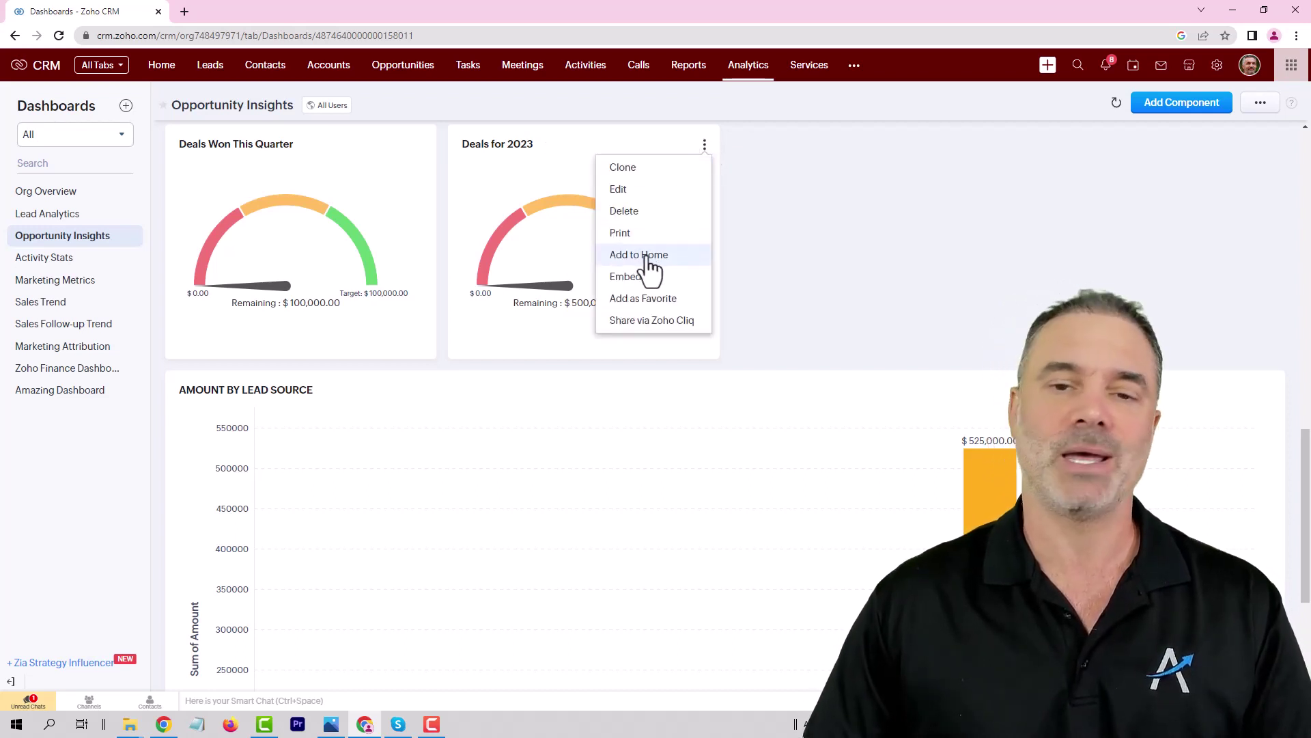
click(163, 64)
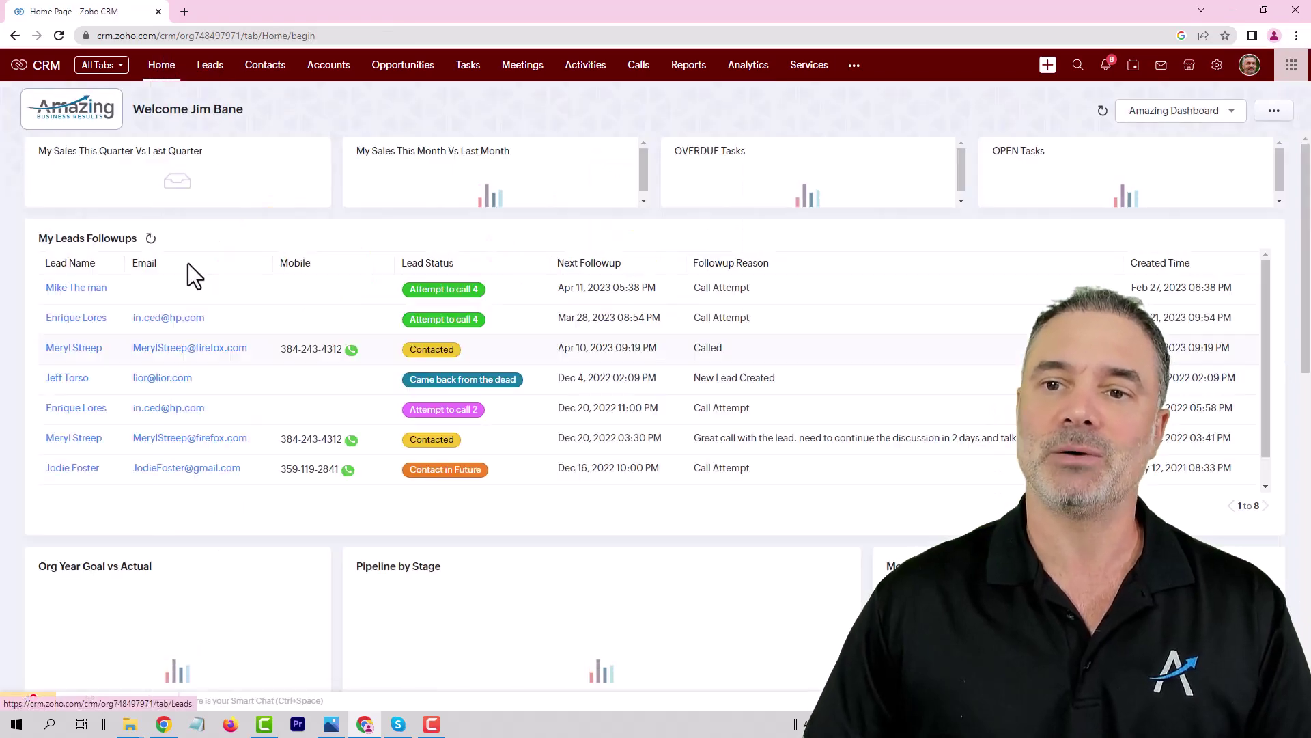